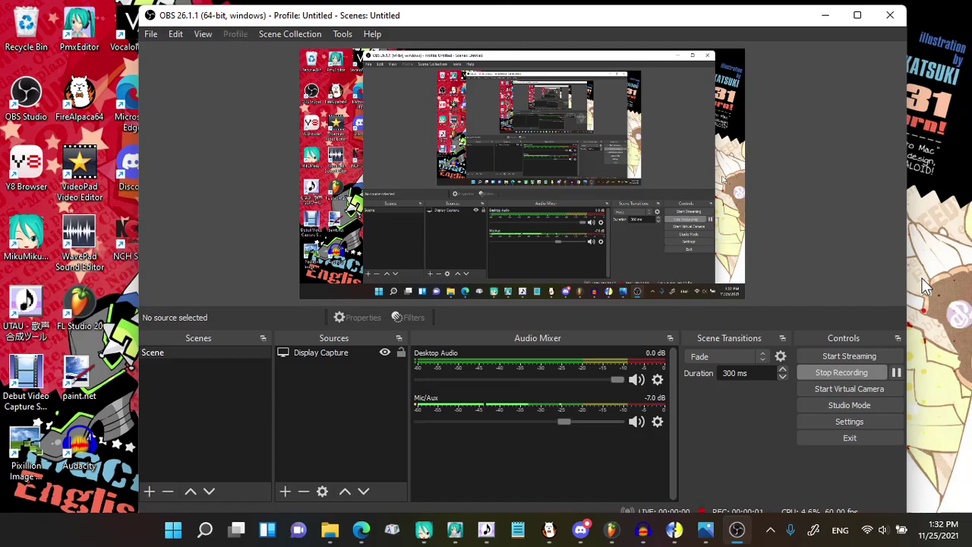
- Minimize the OBS Studio window to reveal the desktop
click(826, 19)
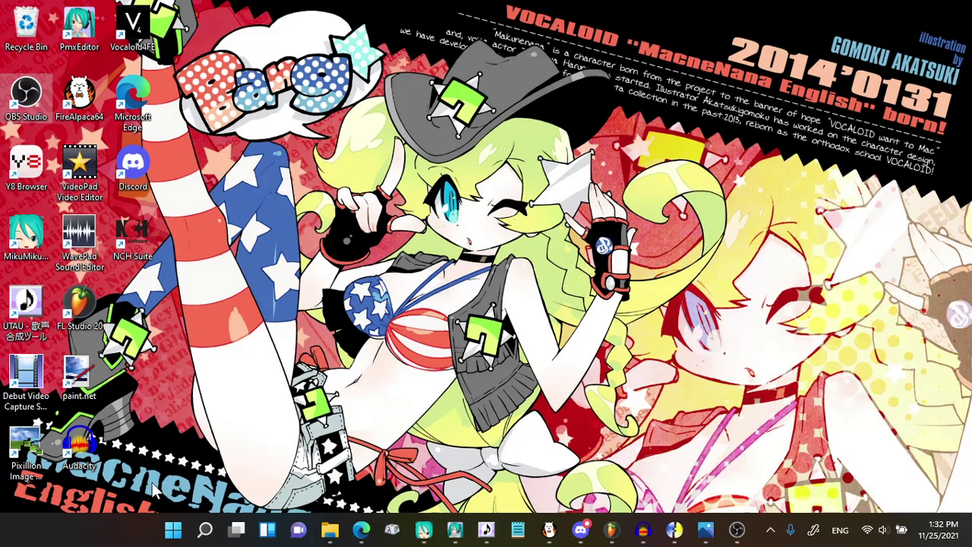
- Search Windows for "control" and launch Control Panel from the best match
click(204, 529)
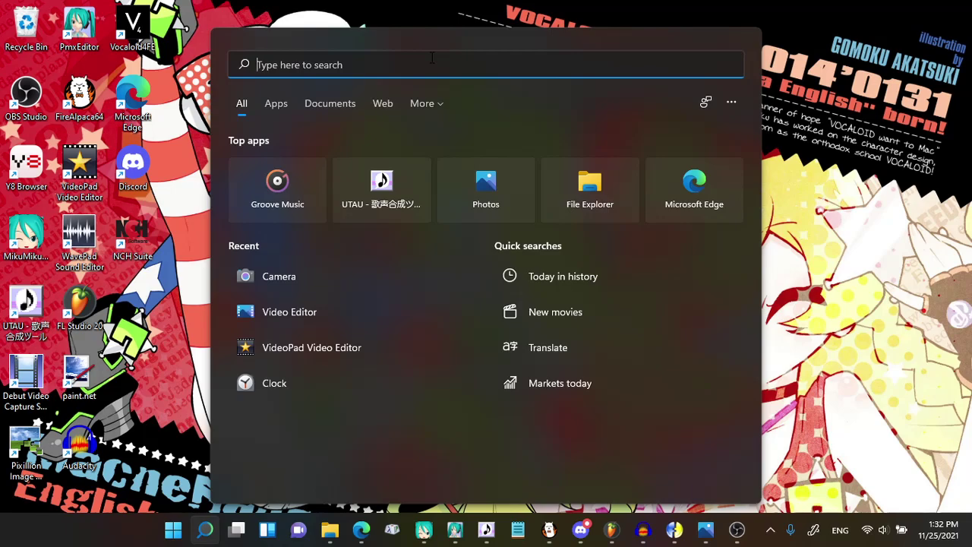
text(control)
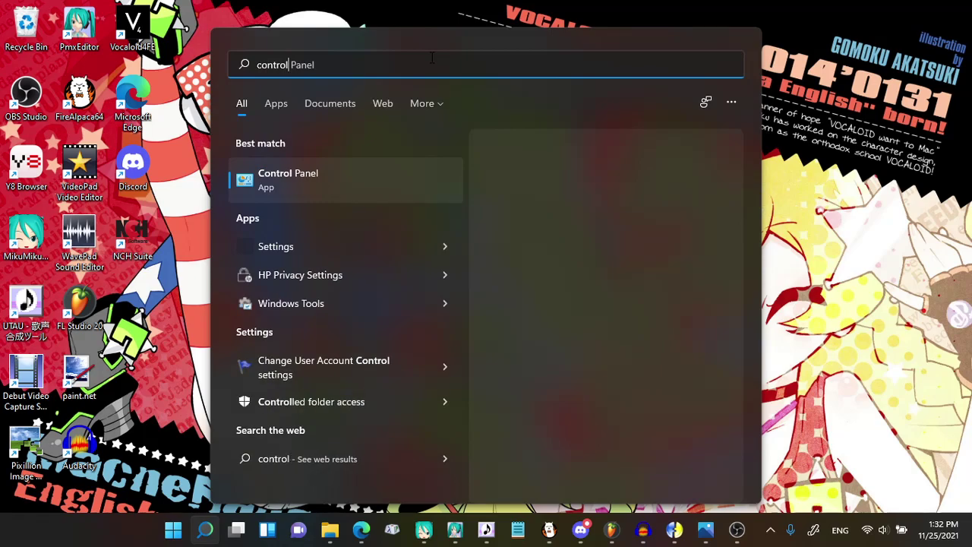
click(316, 179)
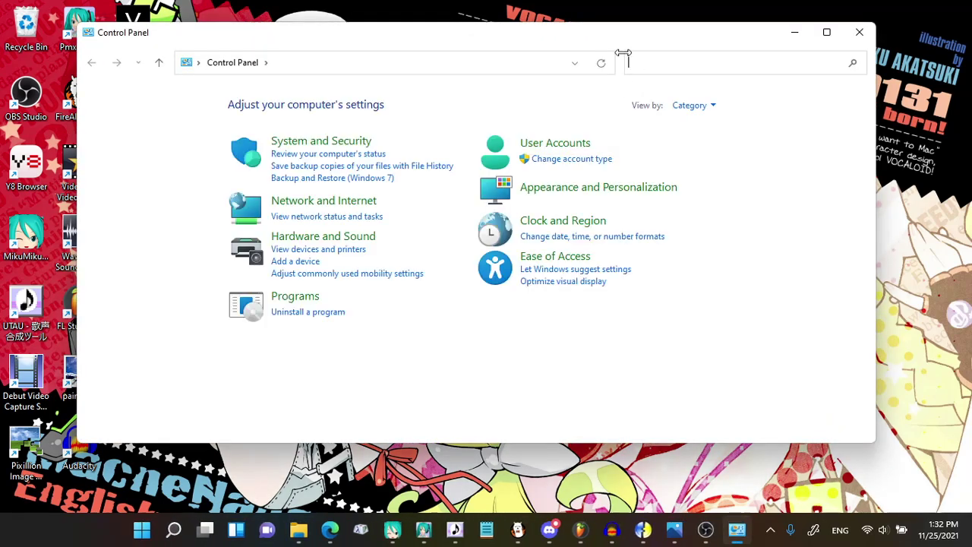
drag(610, 33, 640, 82)
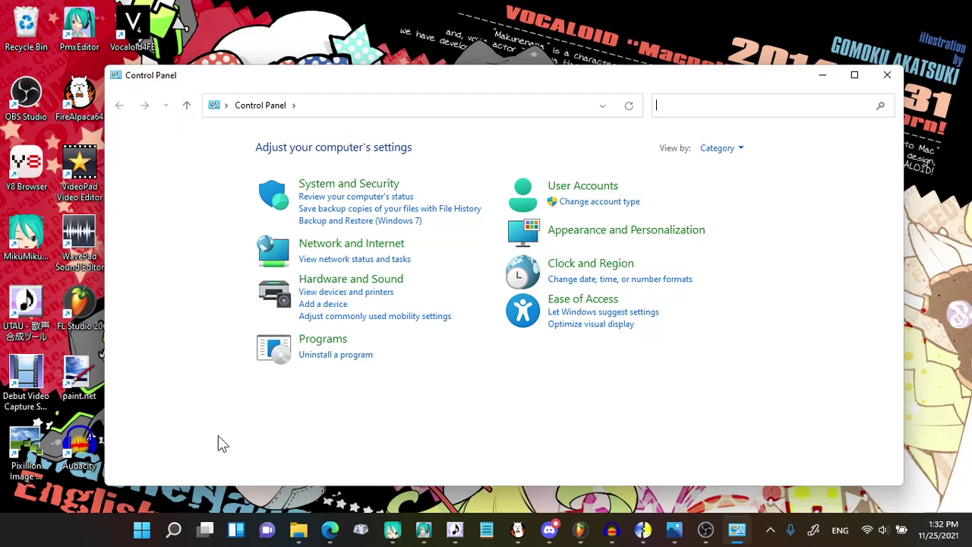
click(174, 529)
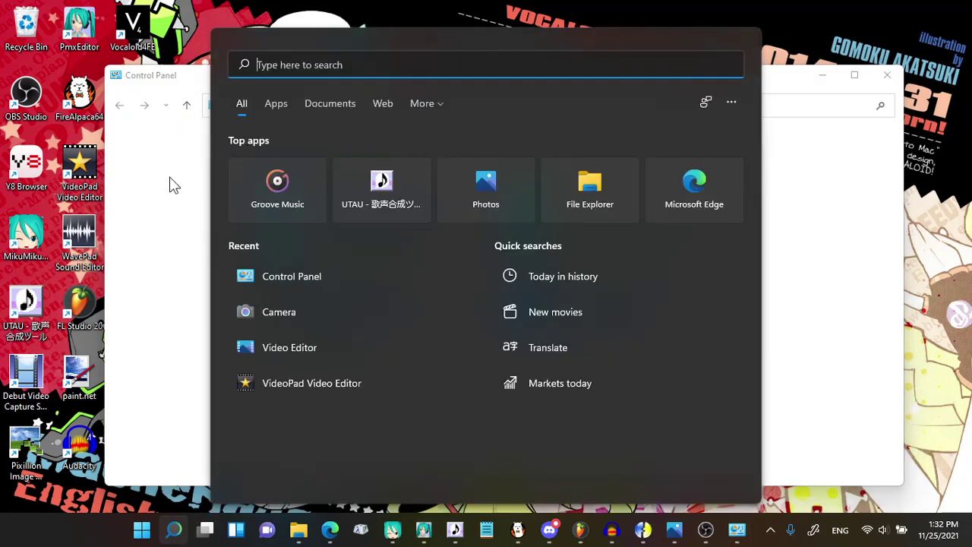
click(174, 187)
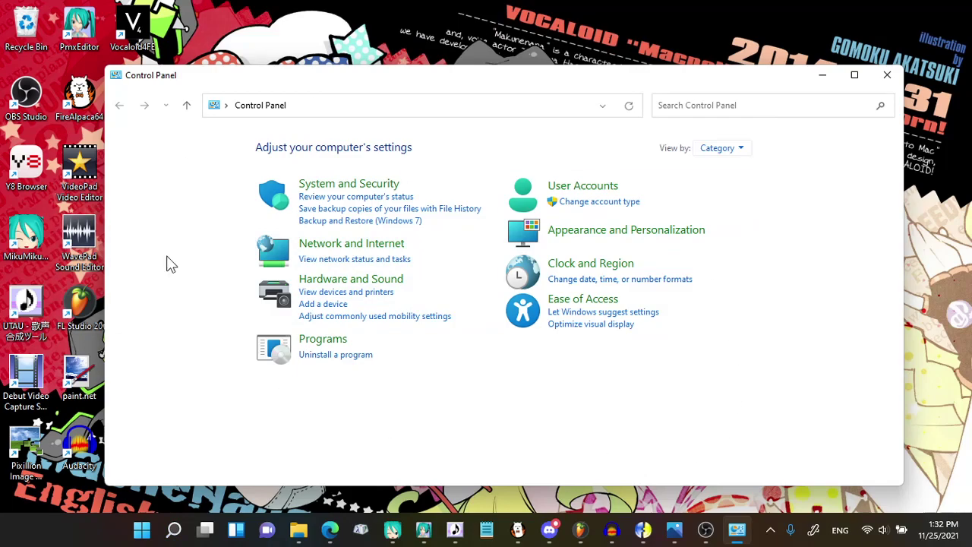
click(731, 109)
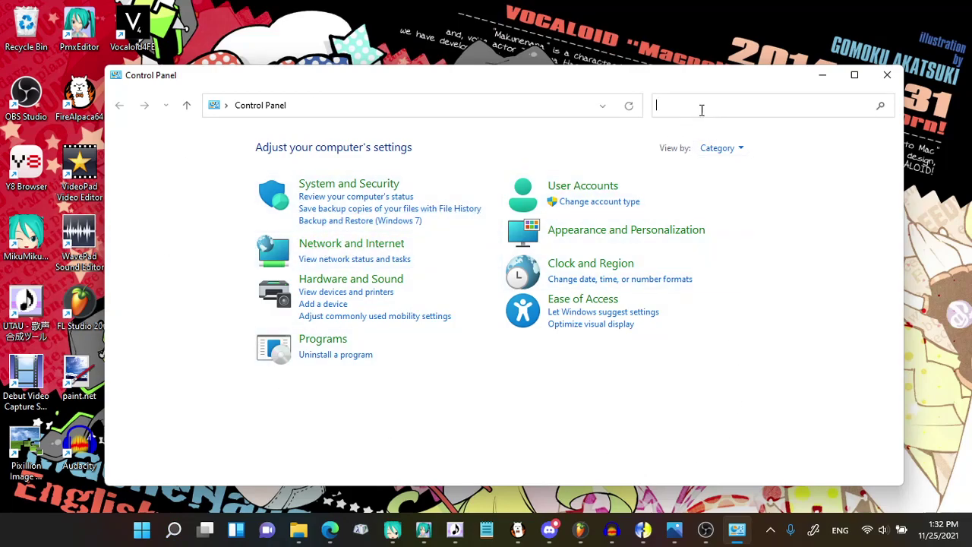
text(sys)
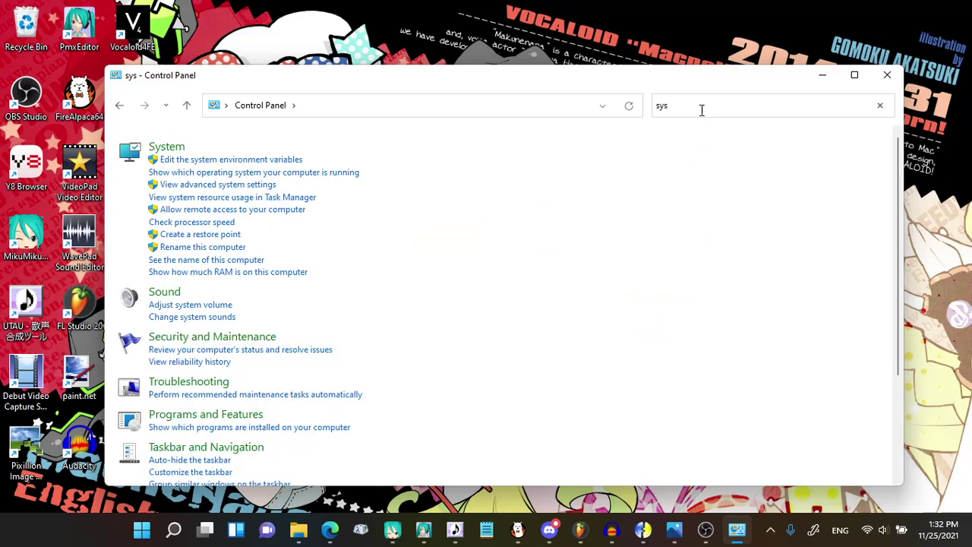
text(tem loacle)
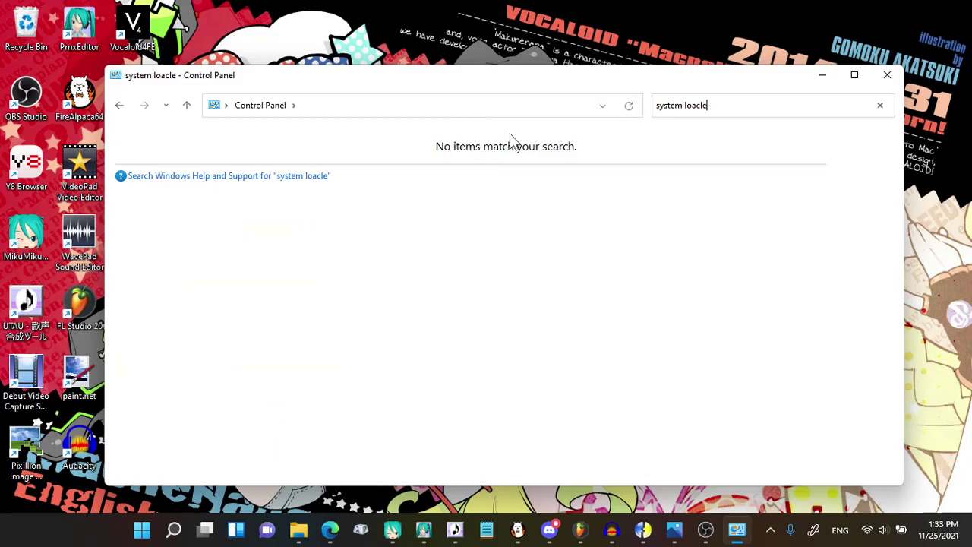
key(BackSpace)
key(BackSpace)
key(BackSpace)
key(BackSpace)
text(cale)
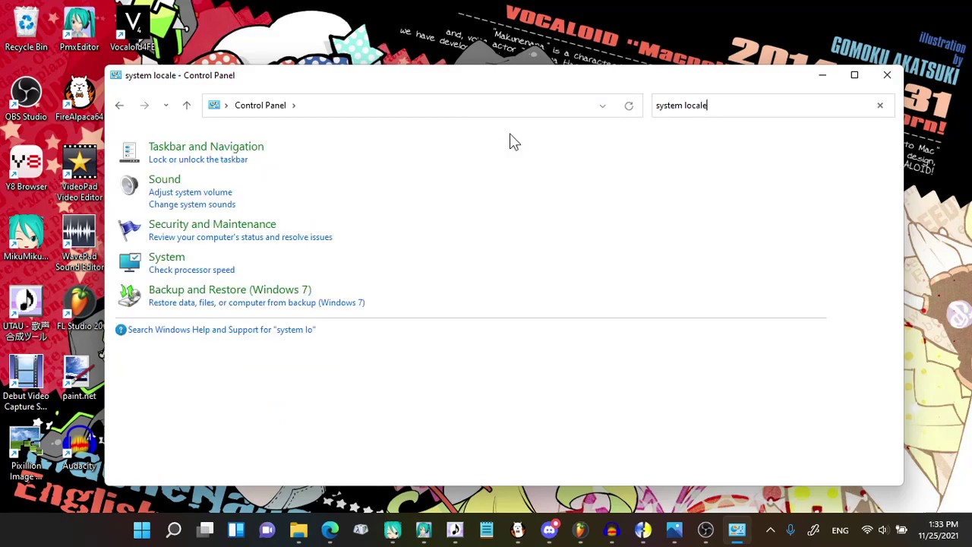
key(BackSpace)
key(BackSpace)
key(BackSpace)
key(BackSpace)
key(BackSpace)
key(BackSpace)
key(BackSpace)
key(BackSpace)
key(BackSpace)
key(BackSpace)
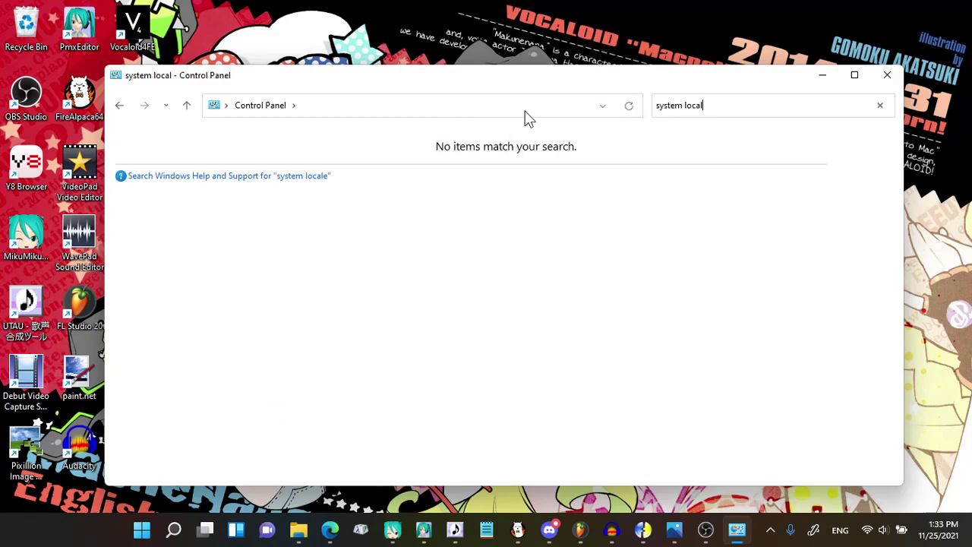
key(BackSpace)
key(BackSpace)
key(BackSpace)
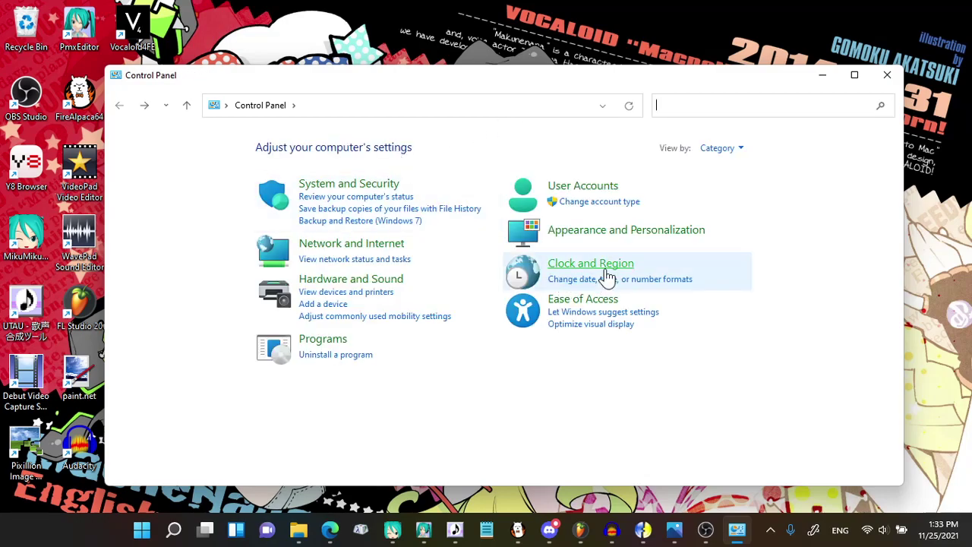
- Open Clock and Region > Region and show the Administrative tab with Japanese (Japan) for non-Unicode programs
click(605, 275)
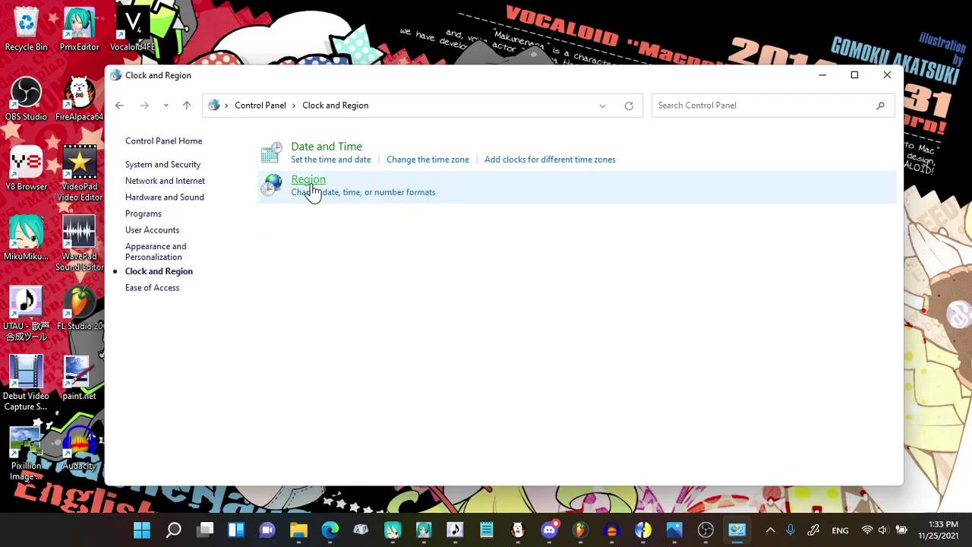
click(338, 192)
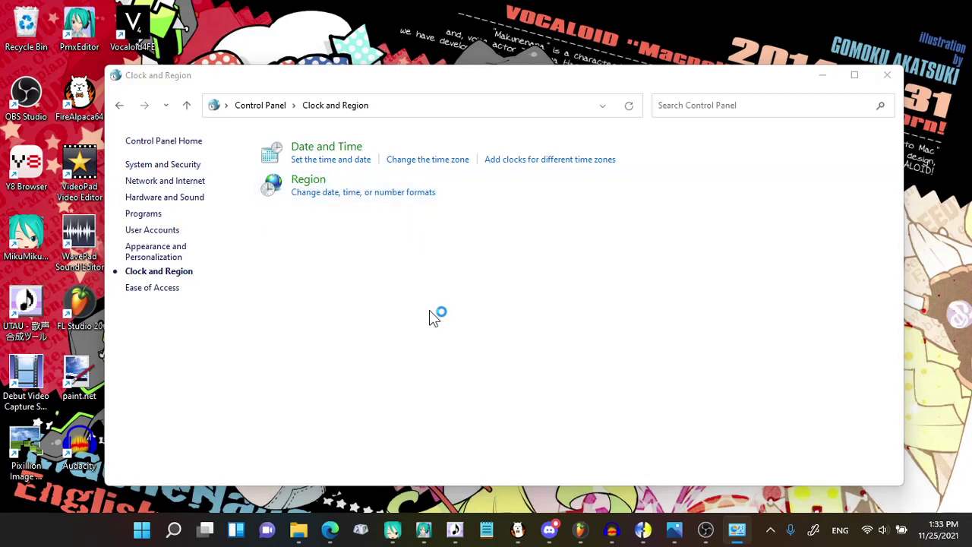
click(131, 91)
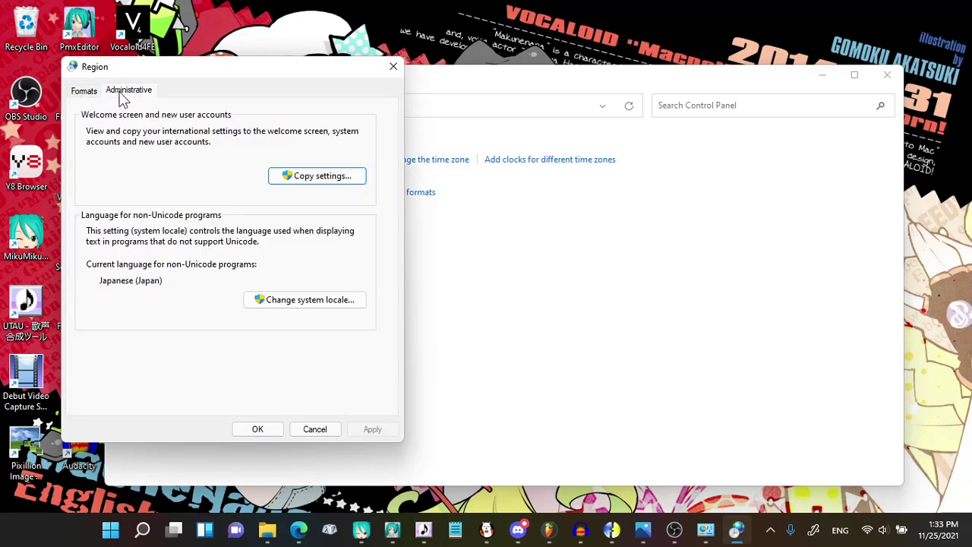
drag(253, 75, 527, 93)
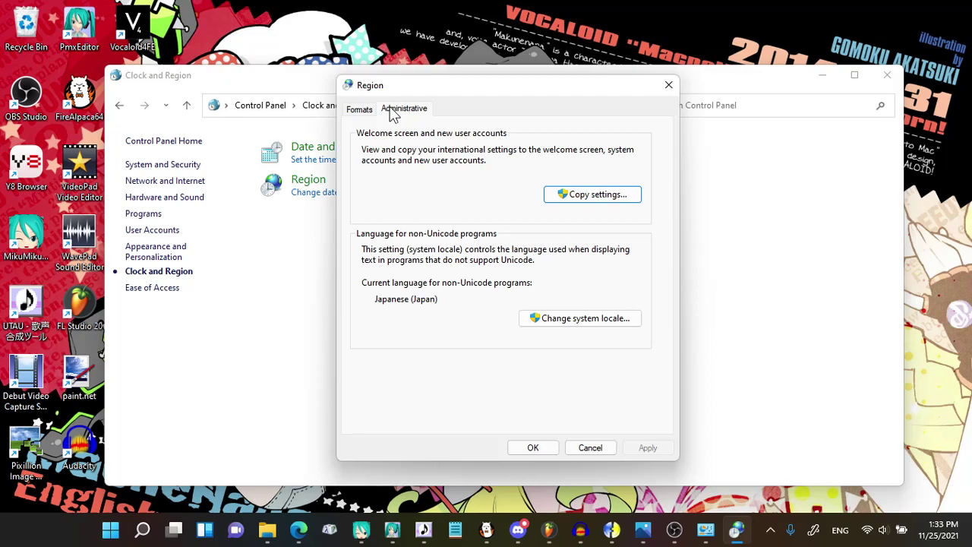
click(365, 111)
click(402, 111)
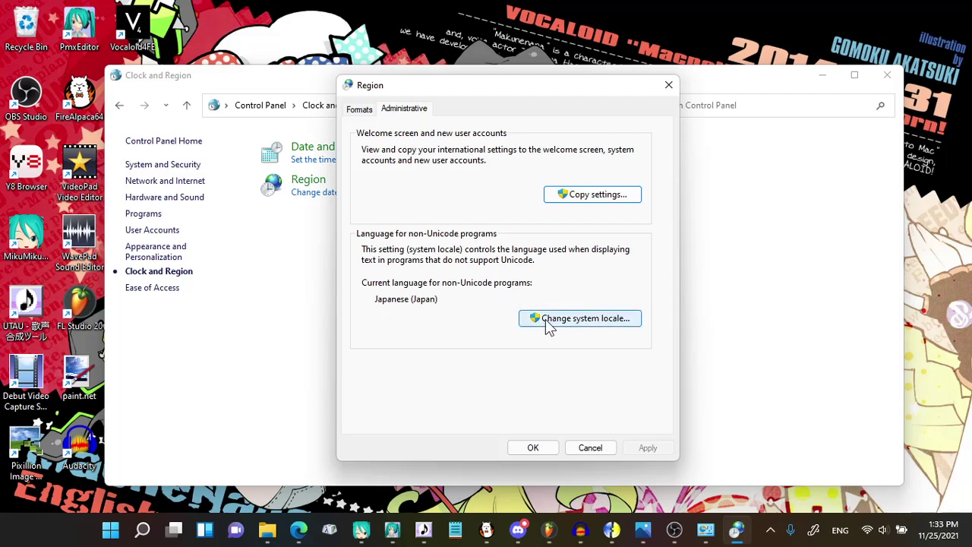
- Keep Japanese (Japan) as the current system locale and cancel out of Region Settings
click(594, 322)
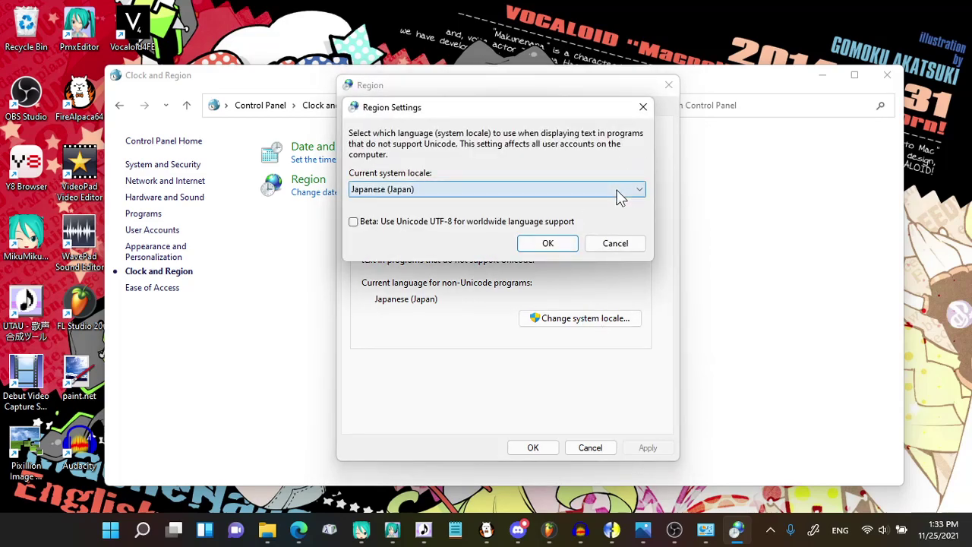
click(640, 189)
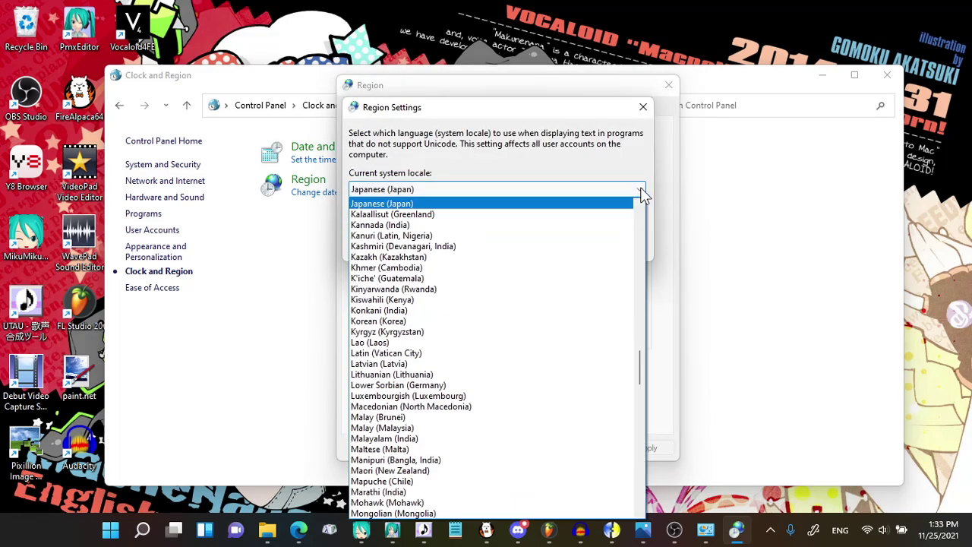
click(388, 204)
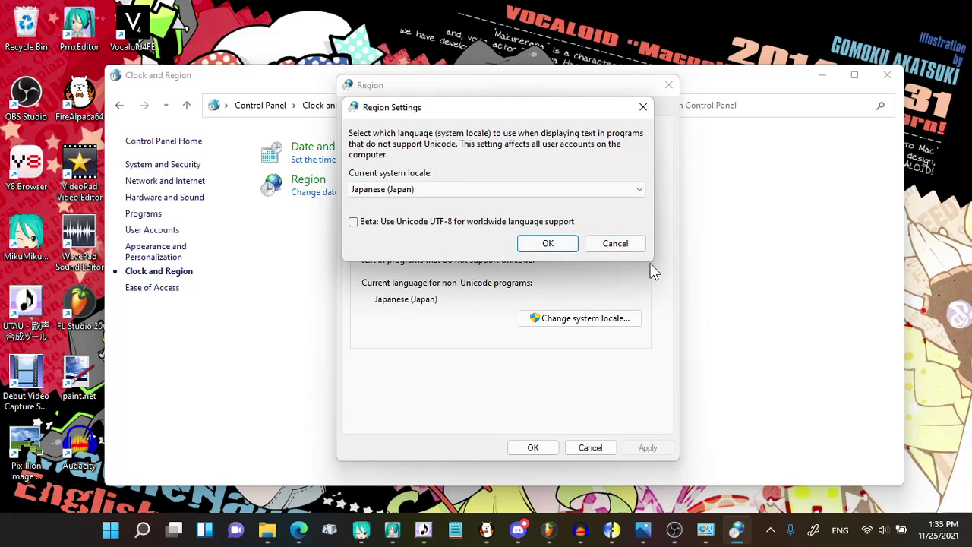
click(615, 244)
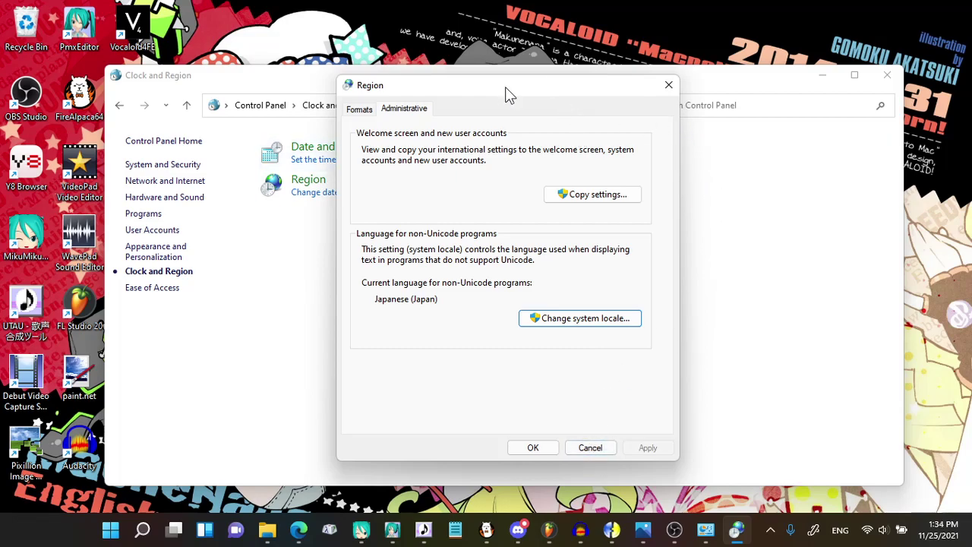
- Confirm the Region dialog with OK and close the Clock and Region window
drag(496, 82, 498, 43)
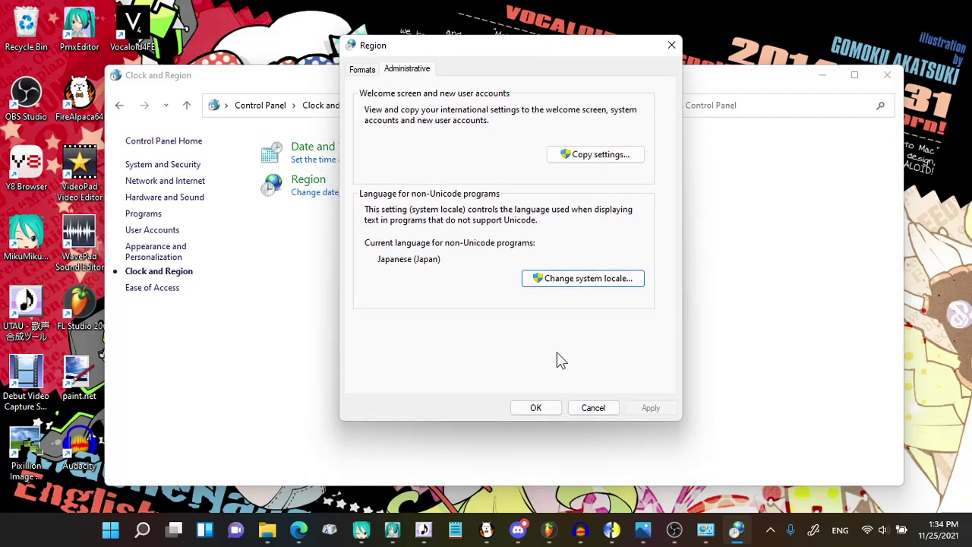
click(262, 84)
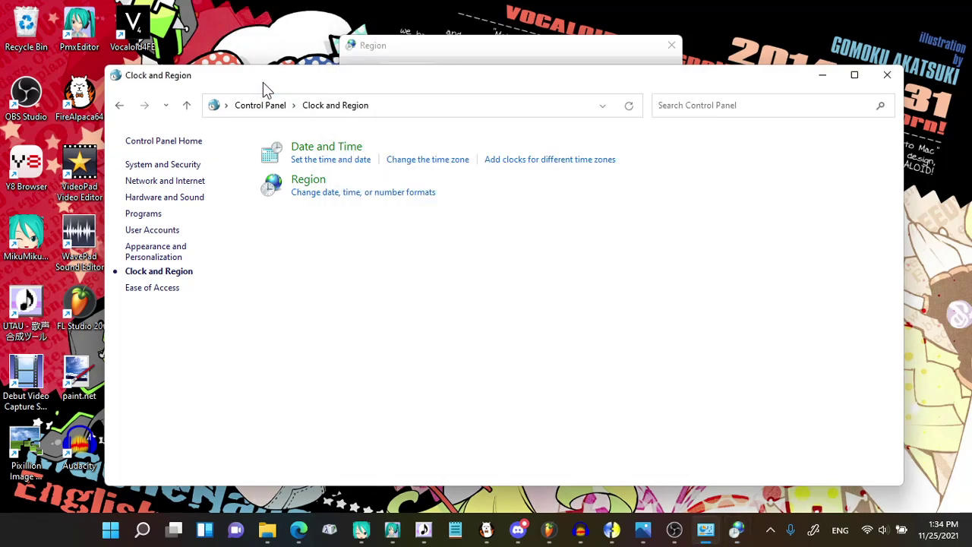
click(447, 59)
click(389, 71)
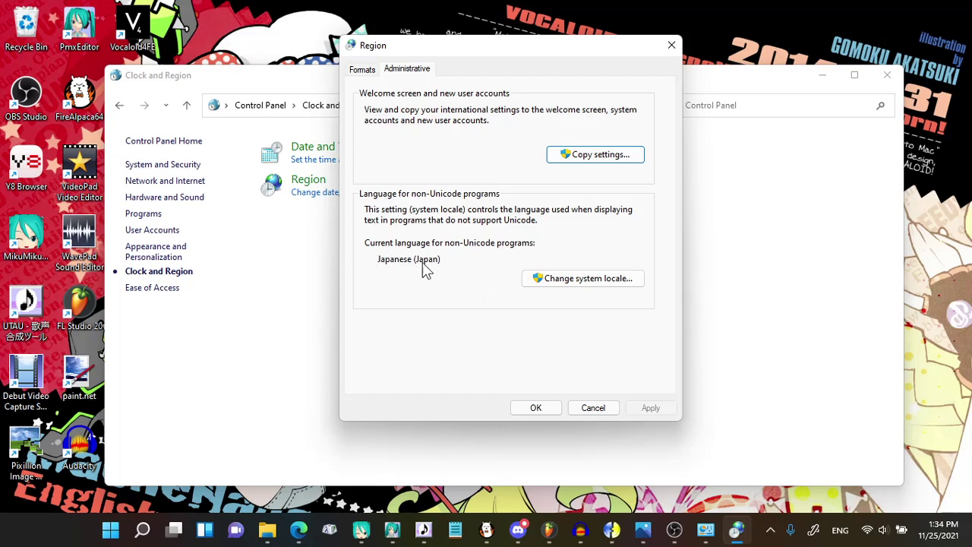
click(536, 408)
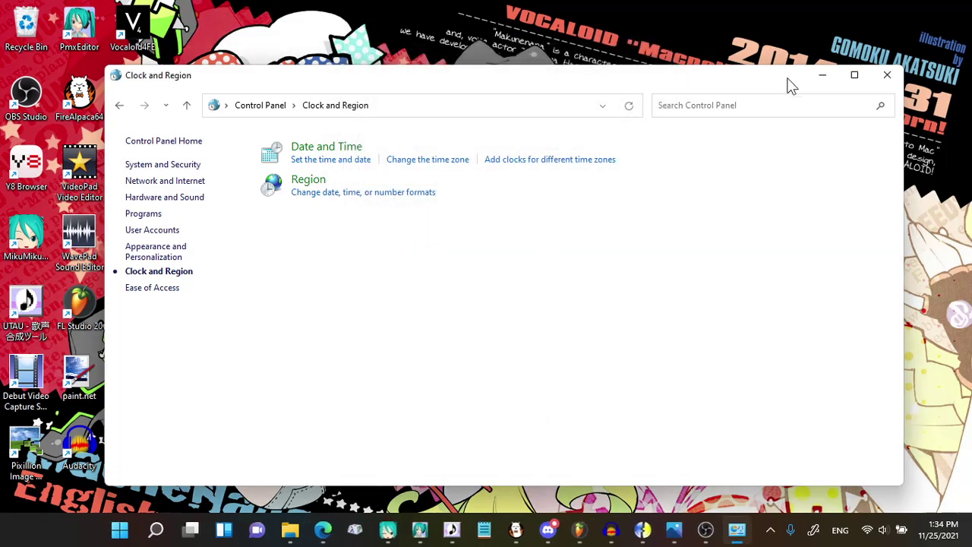
click(886, 75)
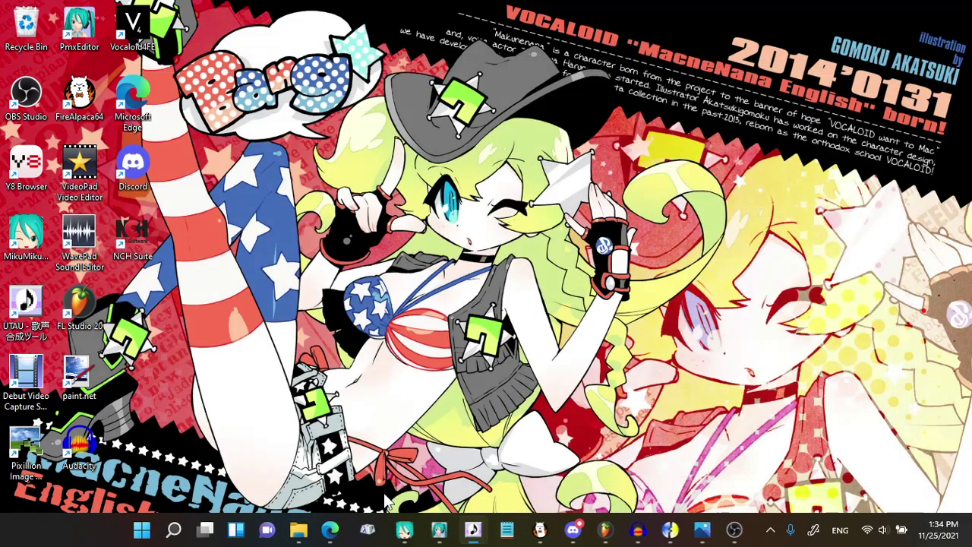
- Launch UTAU, open the recent ODDS and ENDS Melody.ust project, and maximize the window
right_click(486, 530)
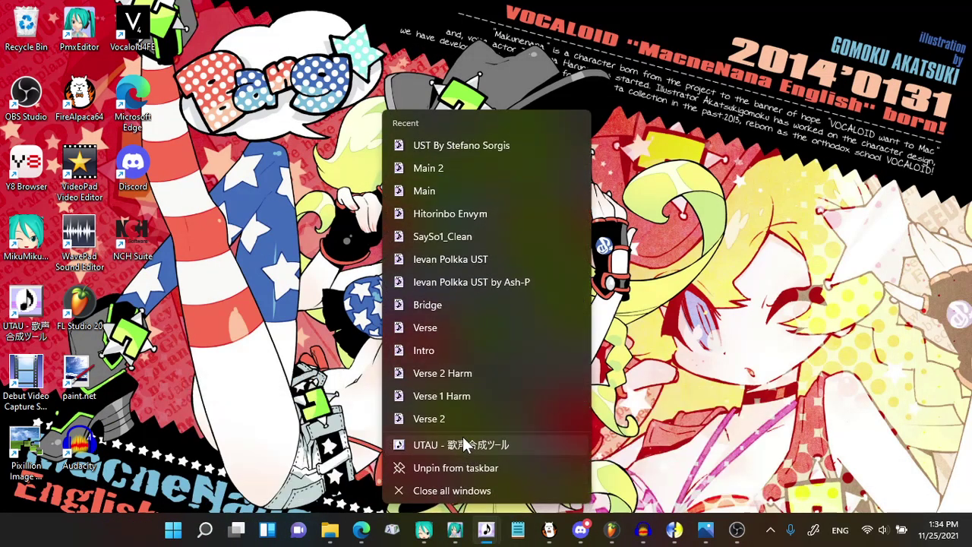
click(467, 445)
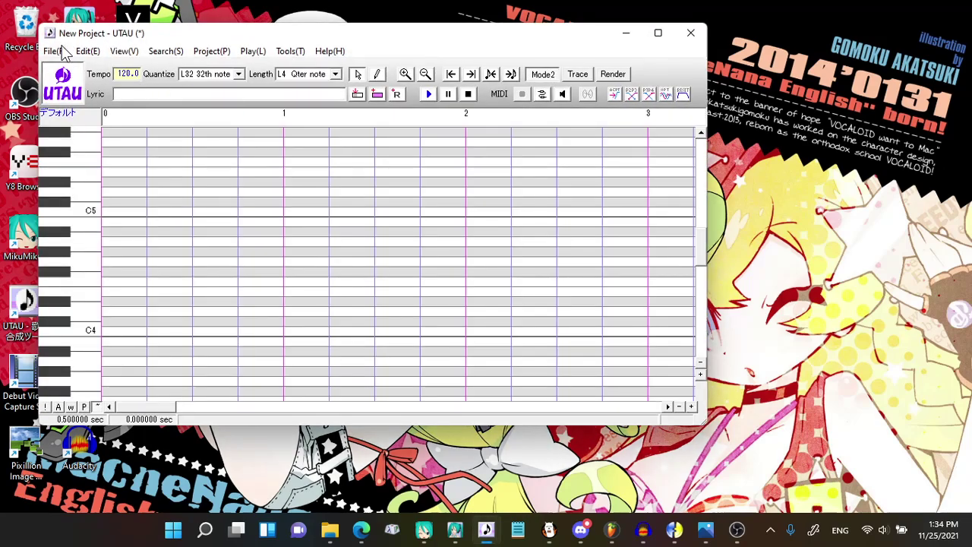
click(87, 51)
mouse_move(46, 52)
mouse_move(118, 199)
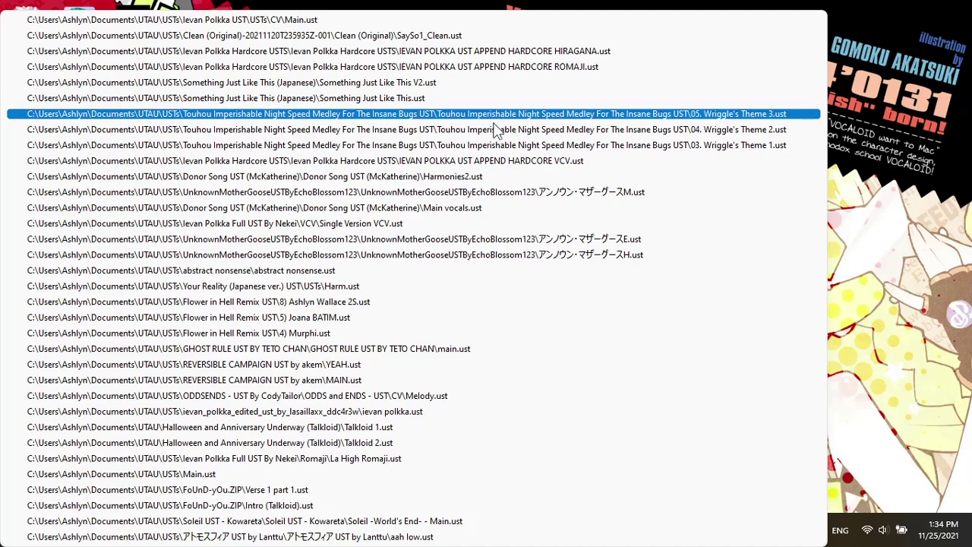
click(353, 397)
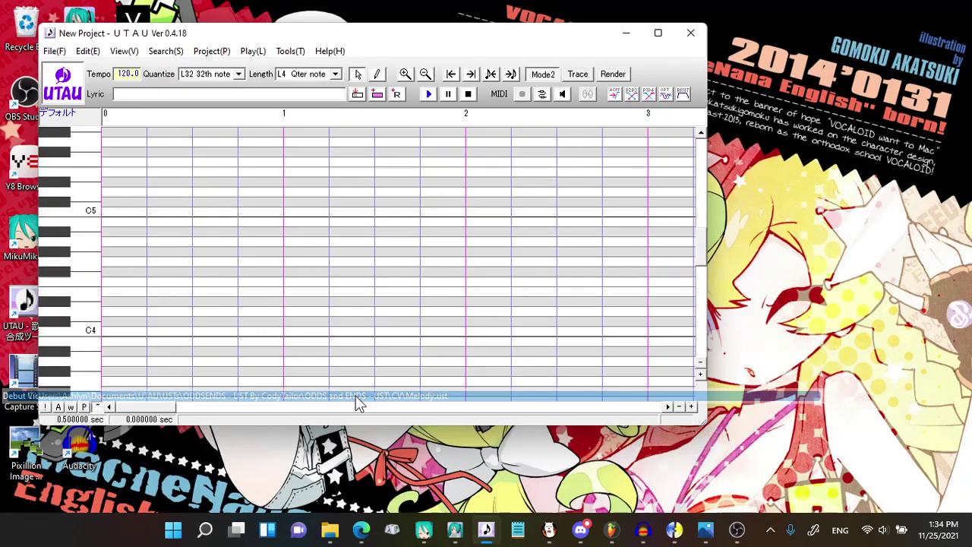
click(658, 33)
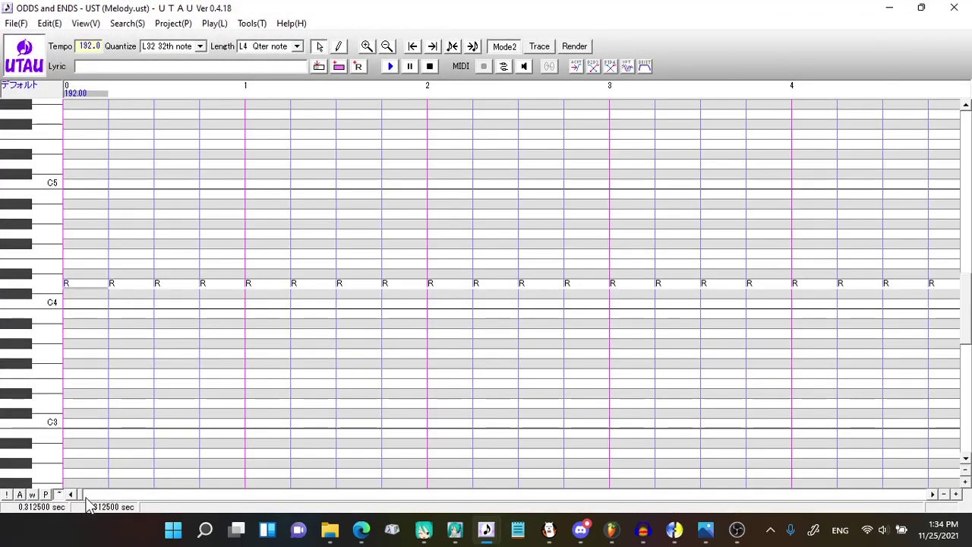
- Scroll the melody to the hiragana-lyric notes around measures 37–40, then bring OBS forward
drag(86, 500, 193, 503)
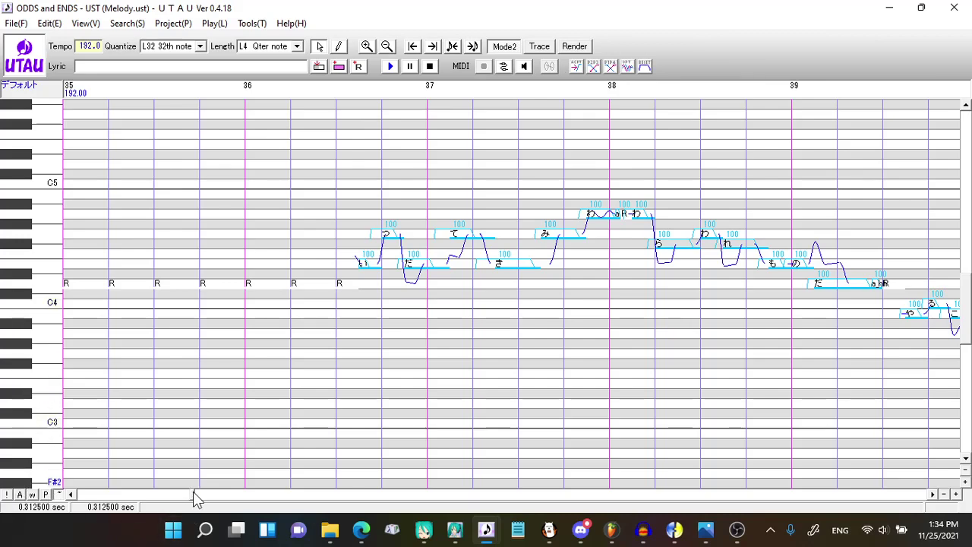
click(195, 498)
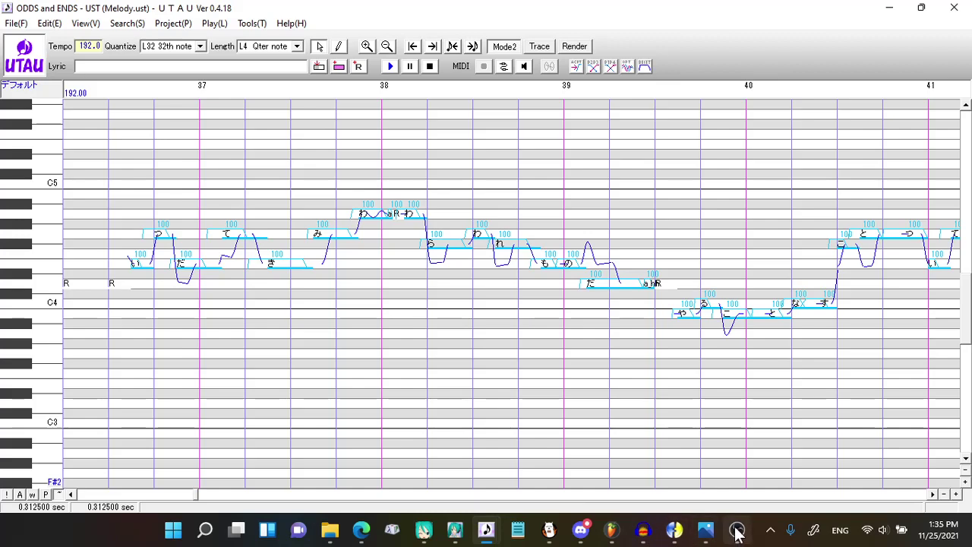
mouse_move(737, 530)
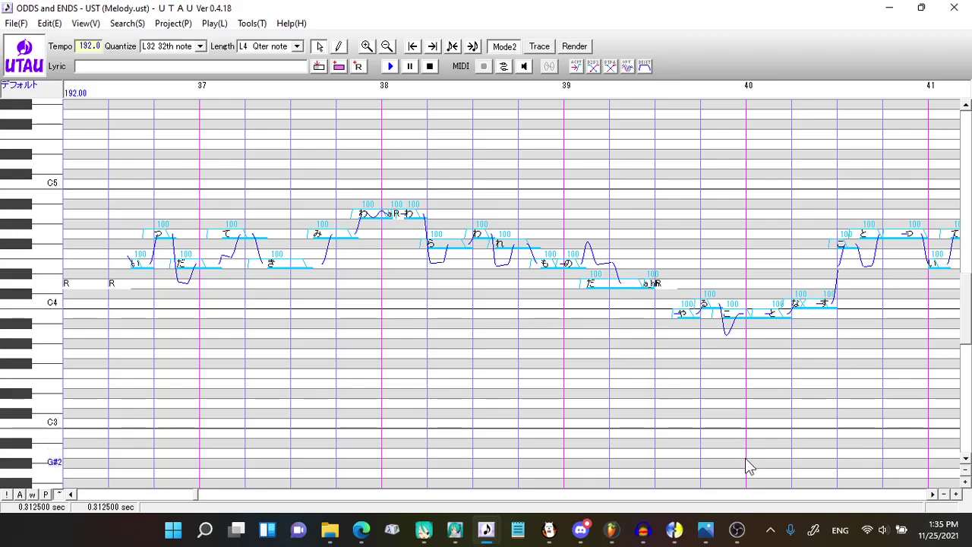
click(742, 531)
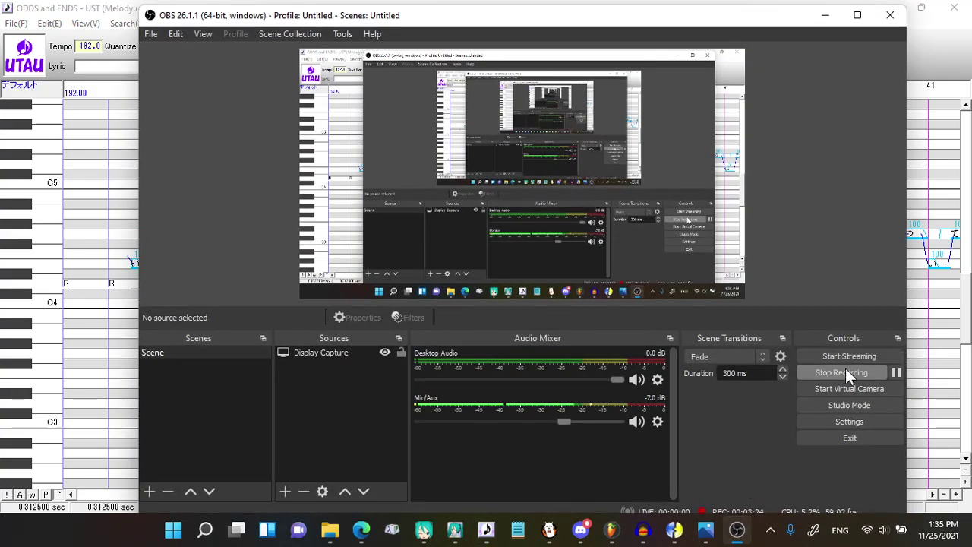